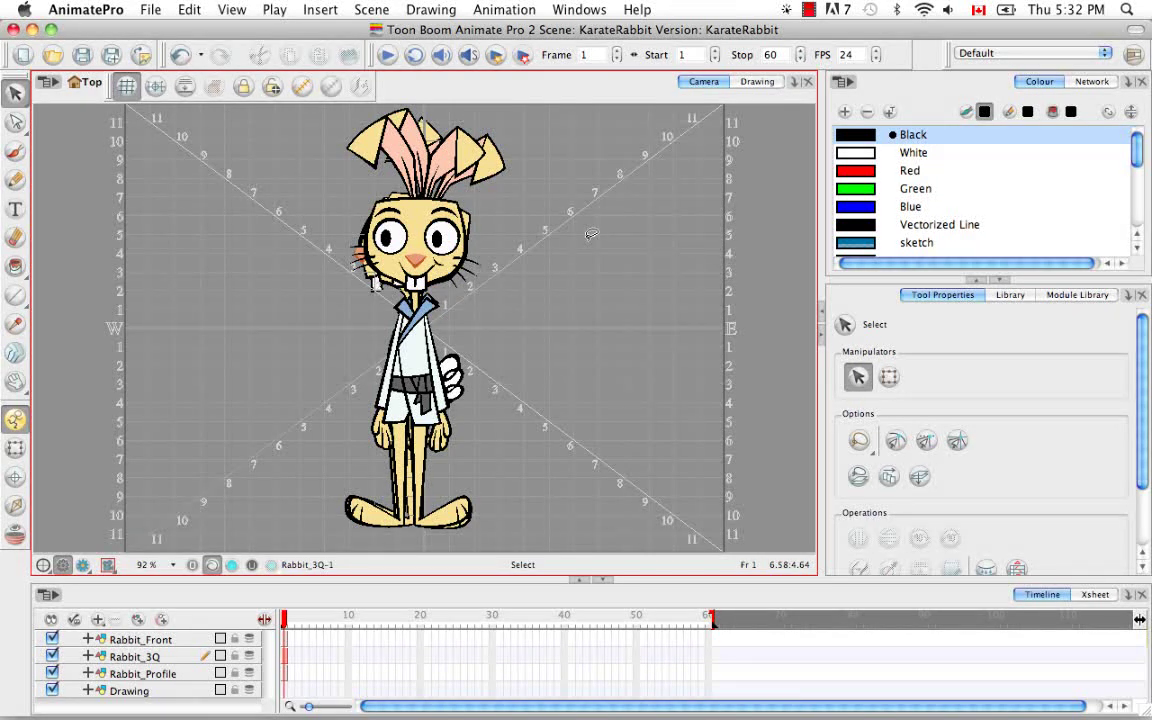
Hide the Rabbit_Profile and Rabbit_3Q layers, leaving the front-view rabbit displayed.
left_click(52, 673)
left_click(52, 656)
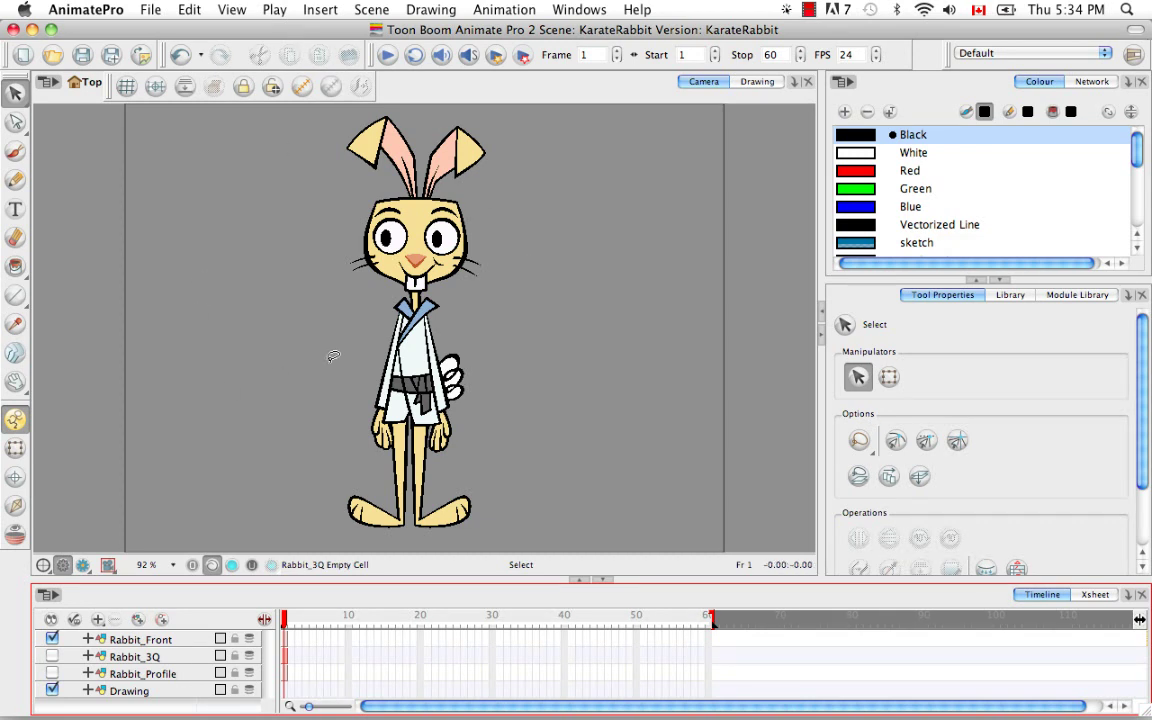
left_click(511, 323)
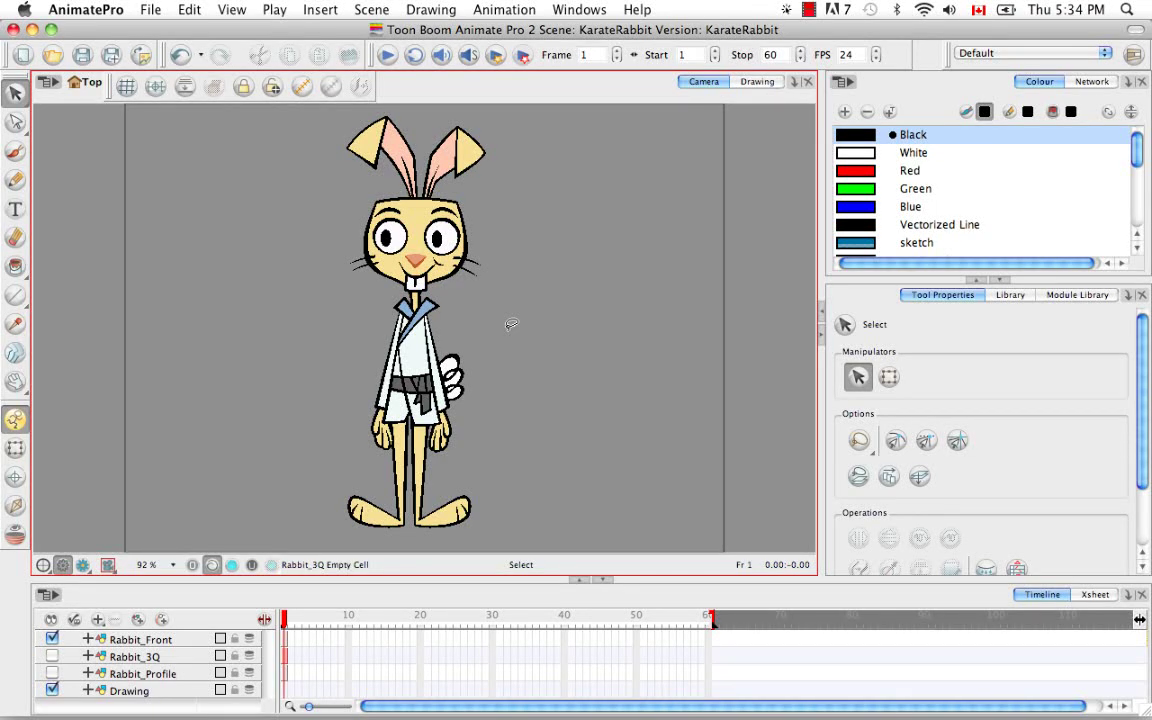
Examine the front-view rabbit's face up close, including the eyes, nose, whiskers and teeth.
key("super+equal")
key("super+equal")
key("super+equal")
key("super+equal")
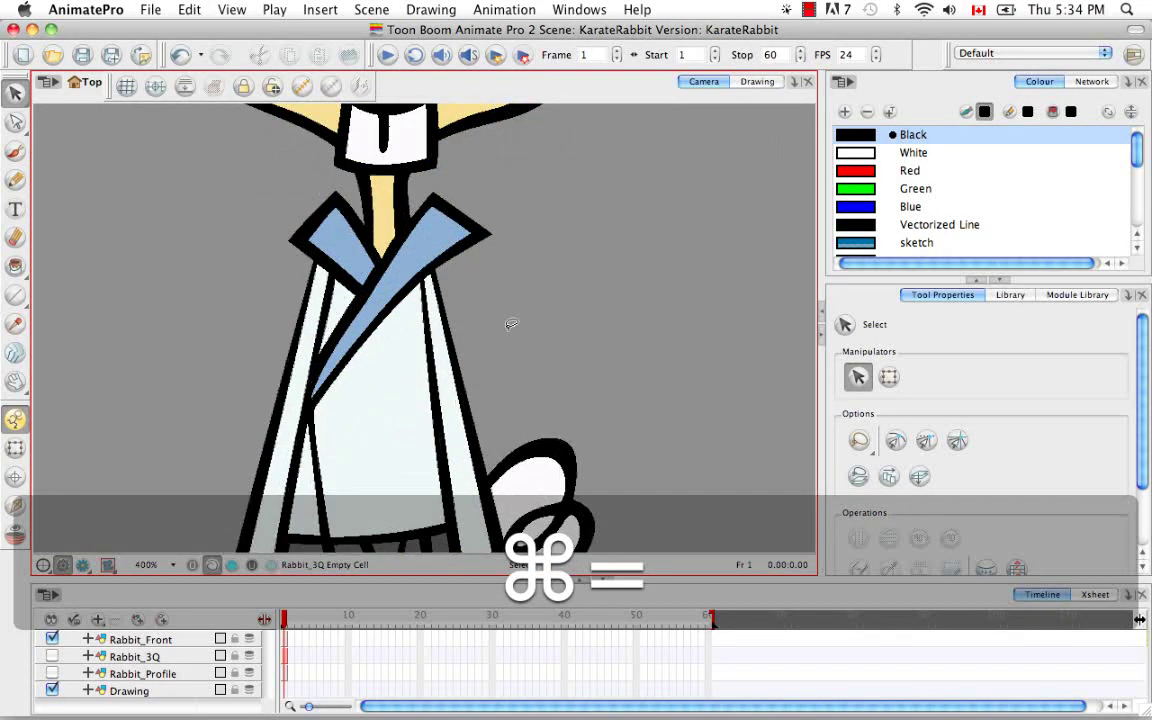
key("space")
left_click_drag(475, 153, 553, 537)
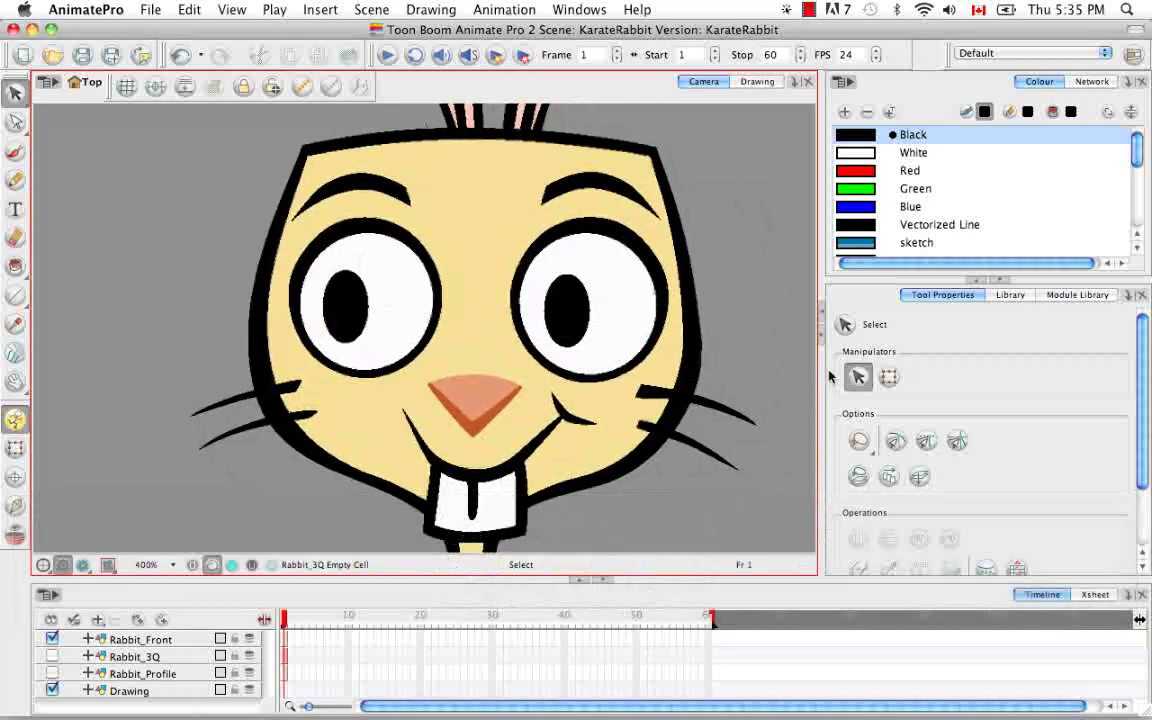
left_click_drag(762, 331, 712, 329)
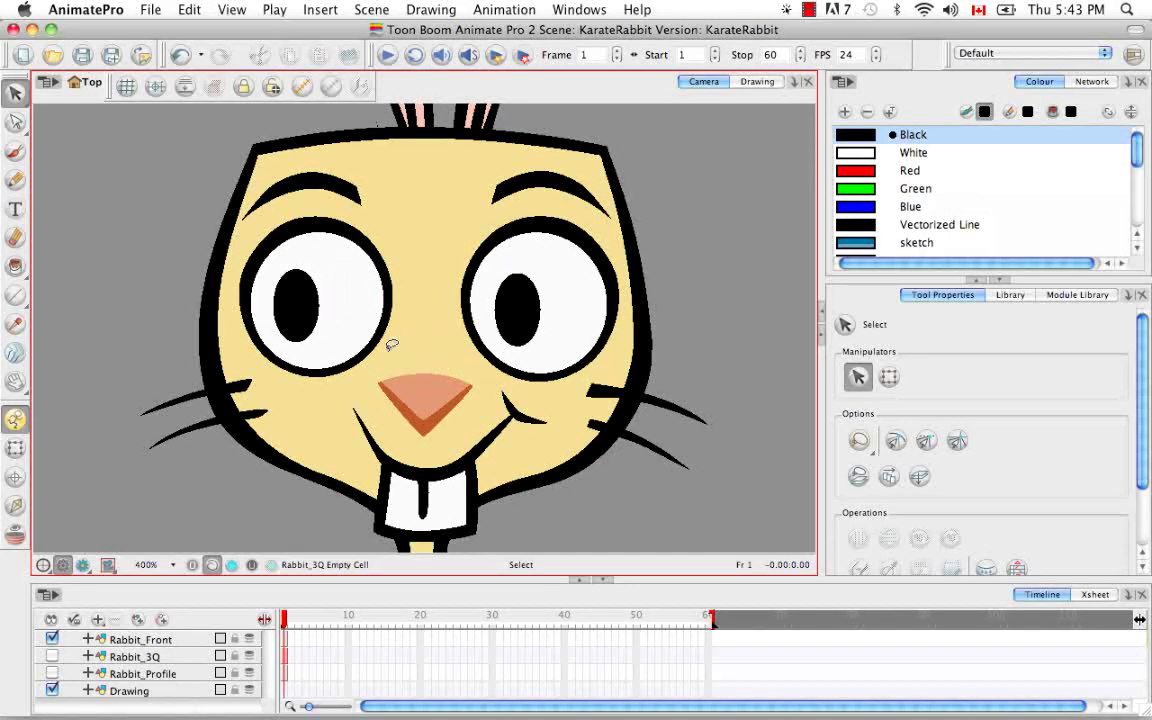
Compare the rabbit's three-quarter head with its front-view head by swapping the visibility of Rabbit_3Q and Rabbit_Front.
left_click(52, 656)
left_click(52, 638)
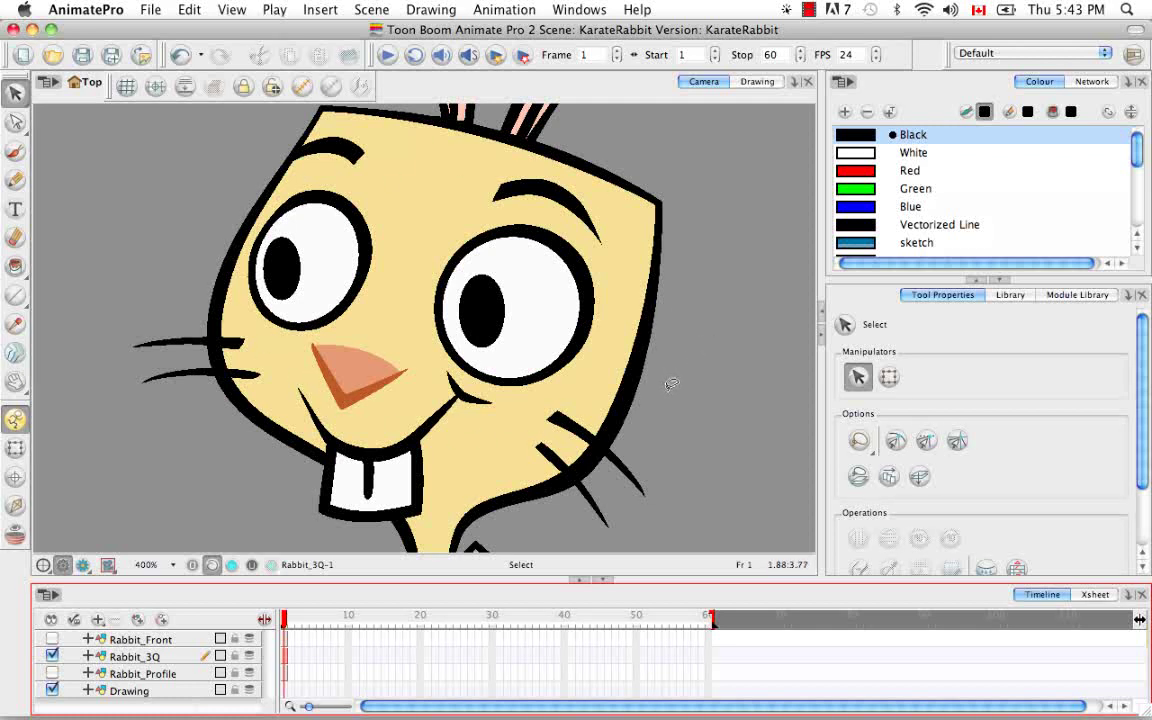
left_click(52, 639)
left_click(53, 656)
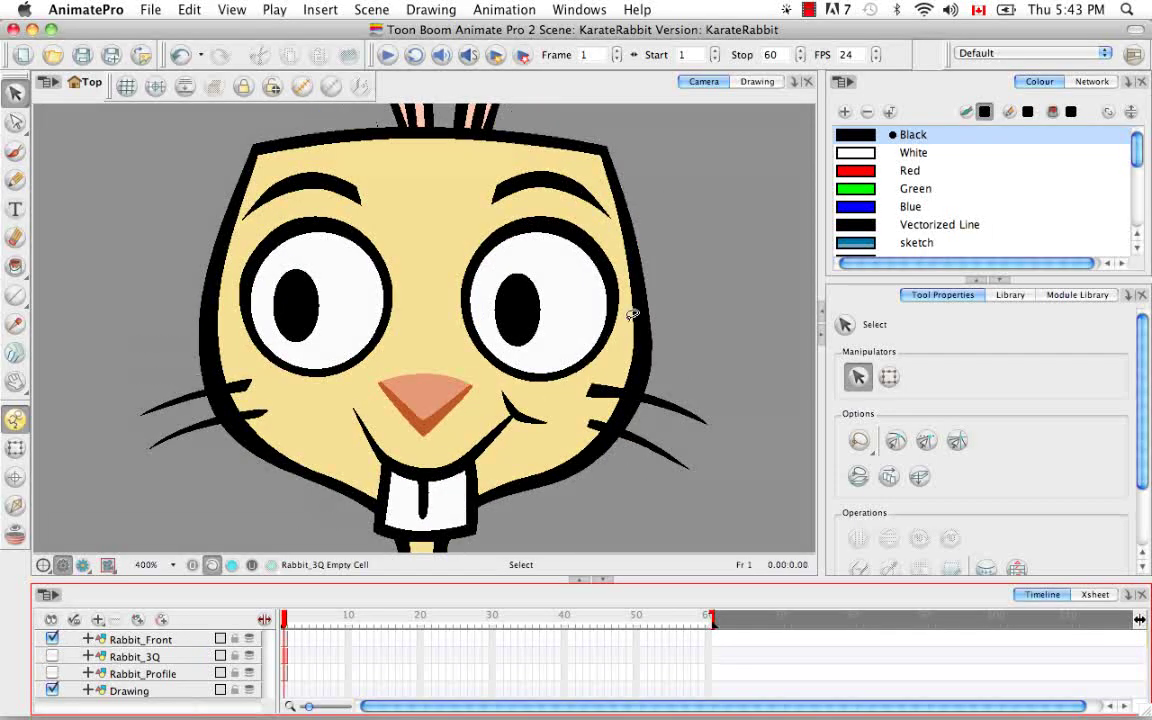
left_click(674, 275)
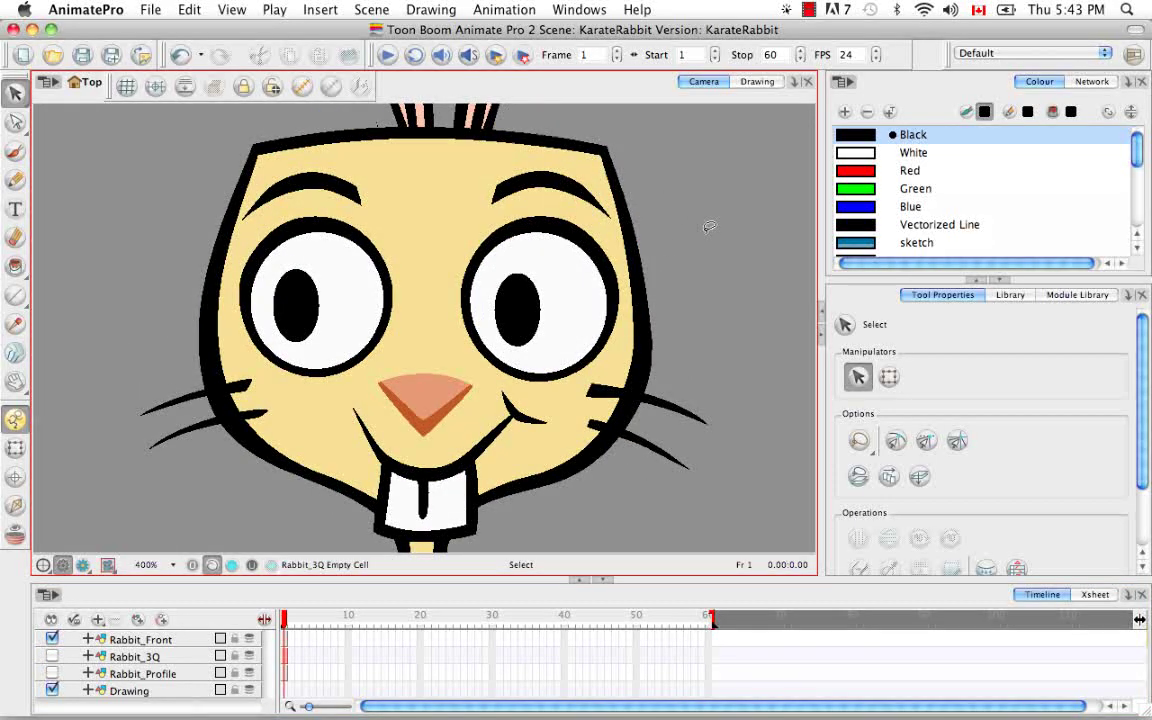
Examine the front-view rabbit's belt, sleeves and hands up close.
key("shift+m")
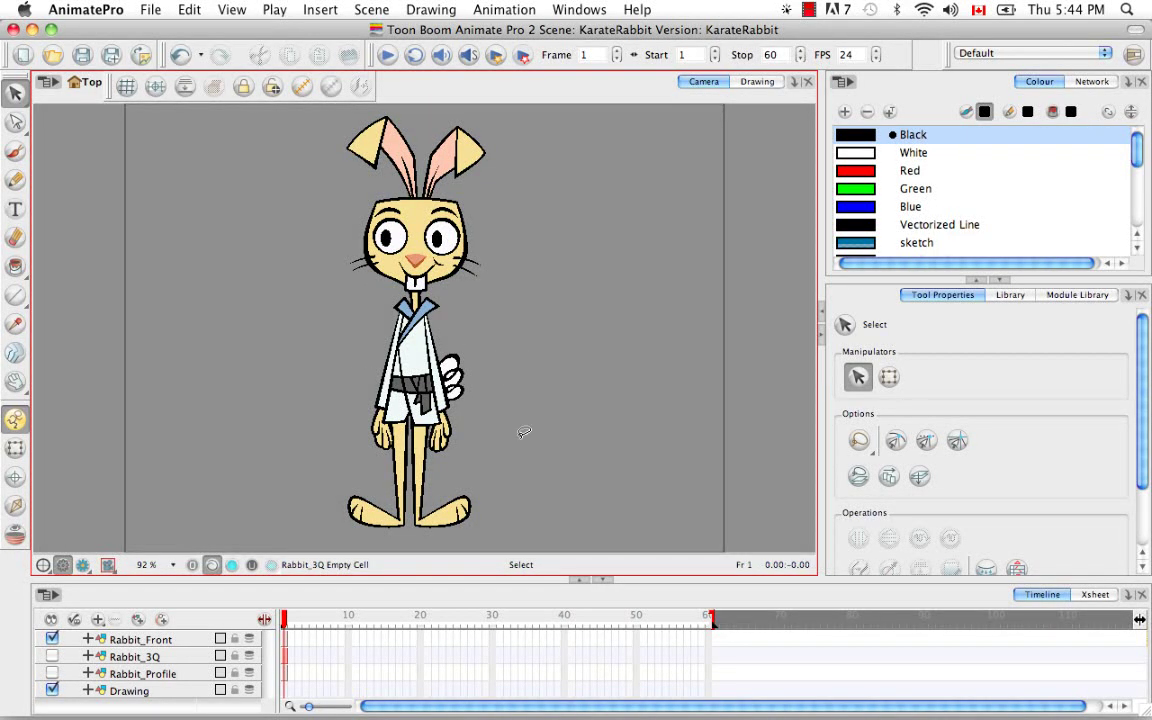
key("super+equal")
key("super+equal")
key("super+equal")
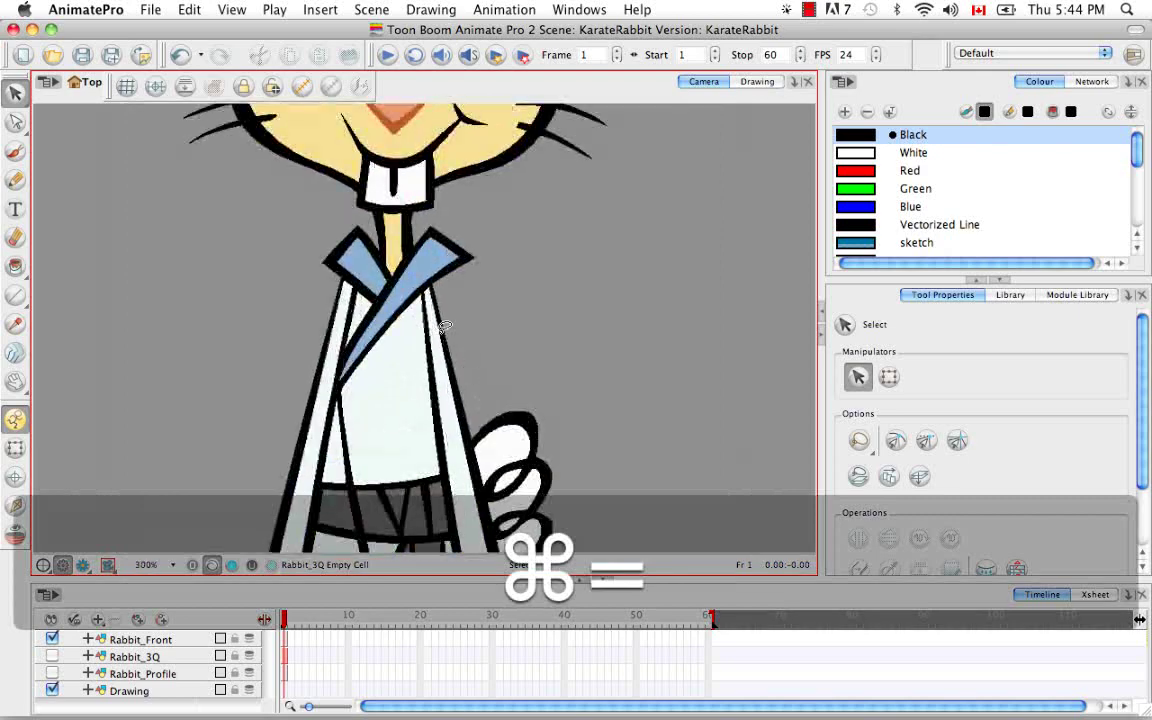
key("space")
left_click_drag(497, 399, 505, 184)
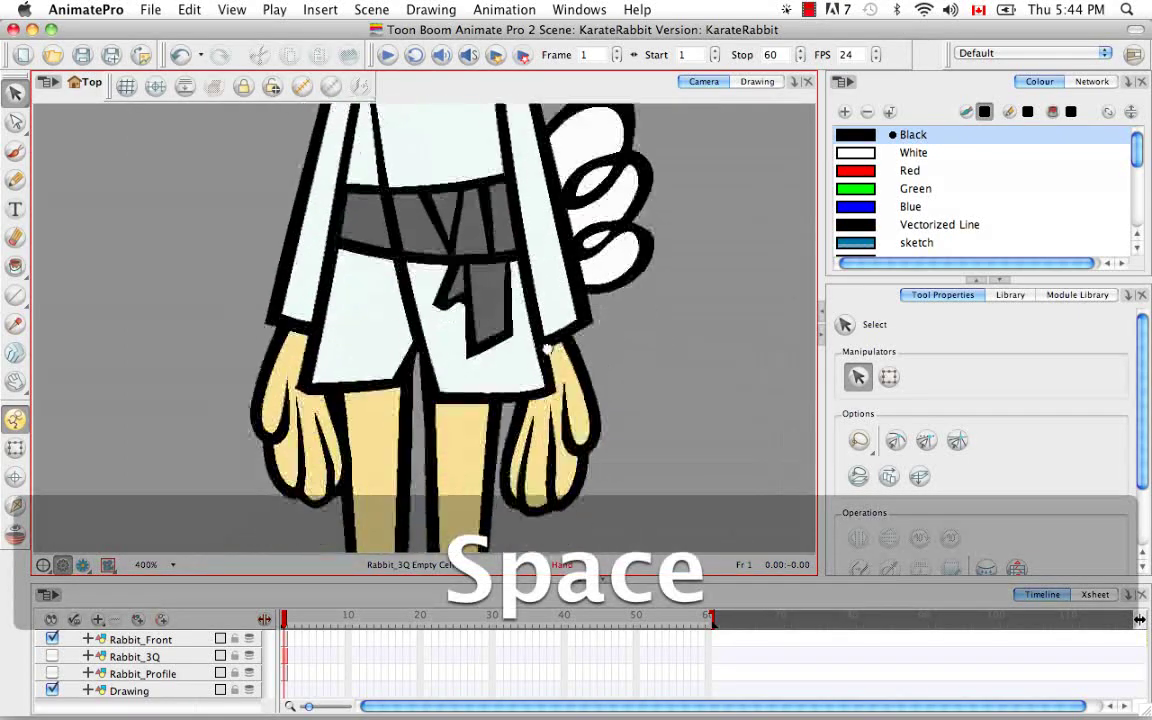
key("super+equal")
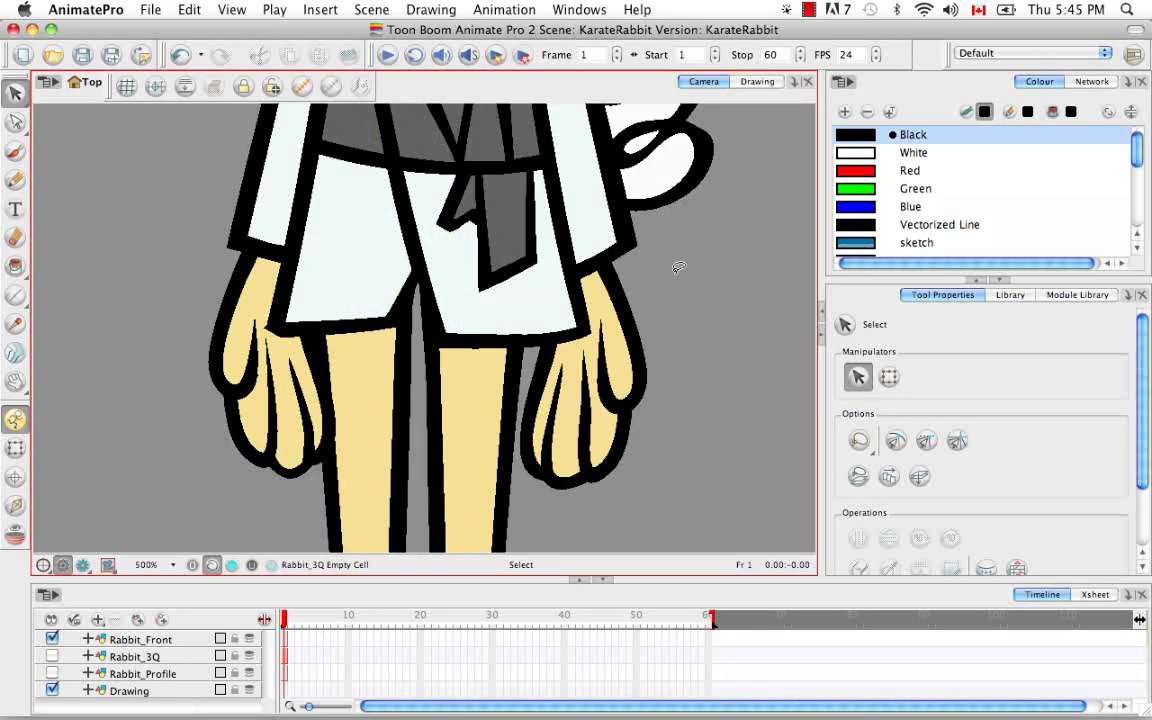
key("space")
left_click_drag(675, 273, 677, 431)
left_click_drag(677, 342, 666, 409)
Display the full-body three-quarter rabbit by showing the Rabbit_3Q layer in place of Rabbit_Front.
key("super+minus")
key("super+minus")
key("super+minus")
key("super+minus")
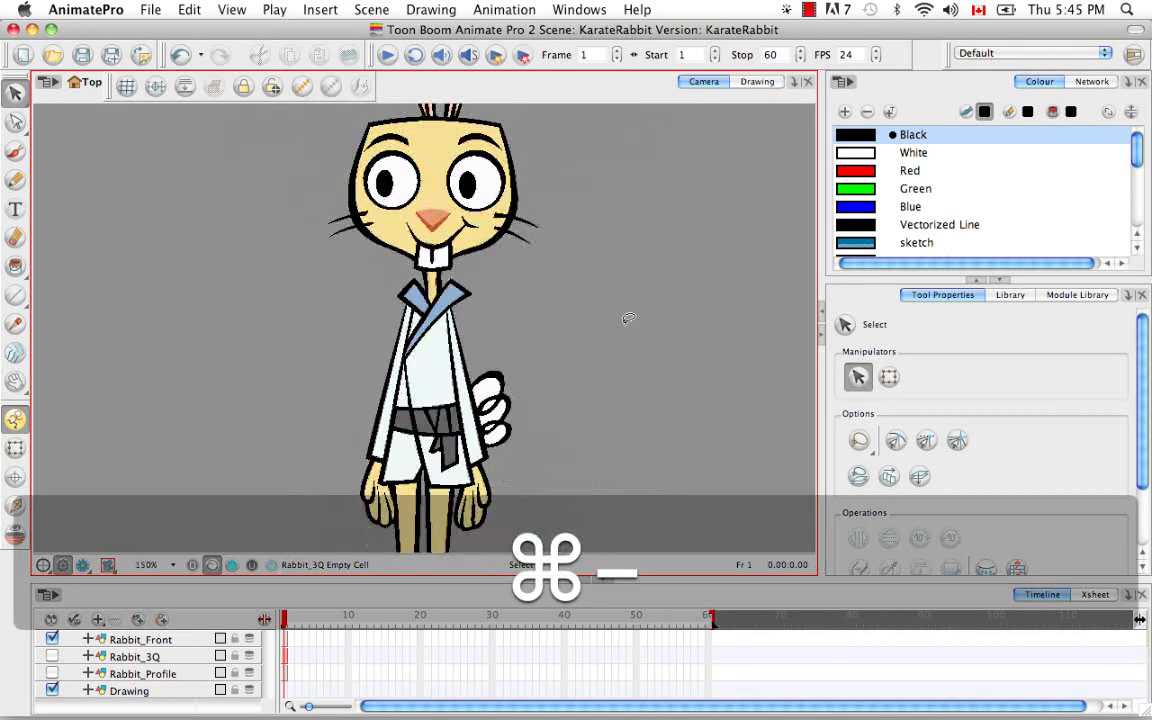
key("super+minus")
key("super+minus")
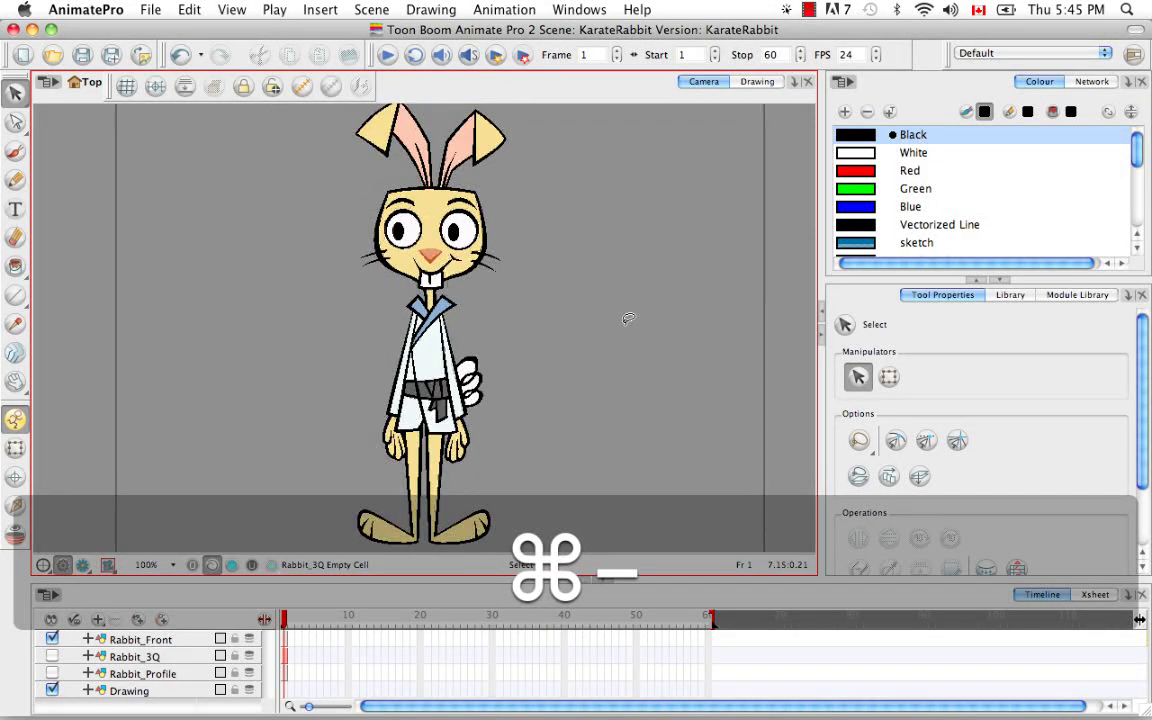
left_click(52, 656)
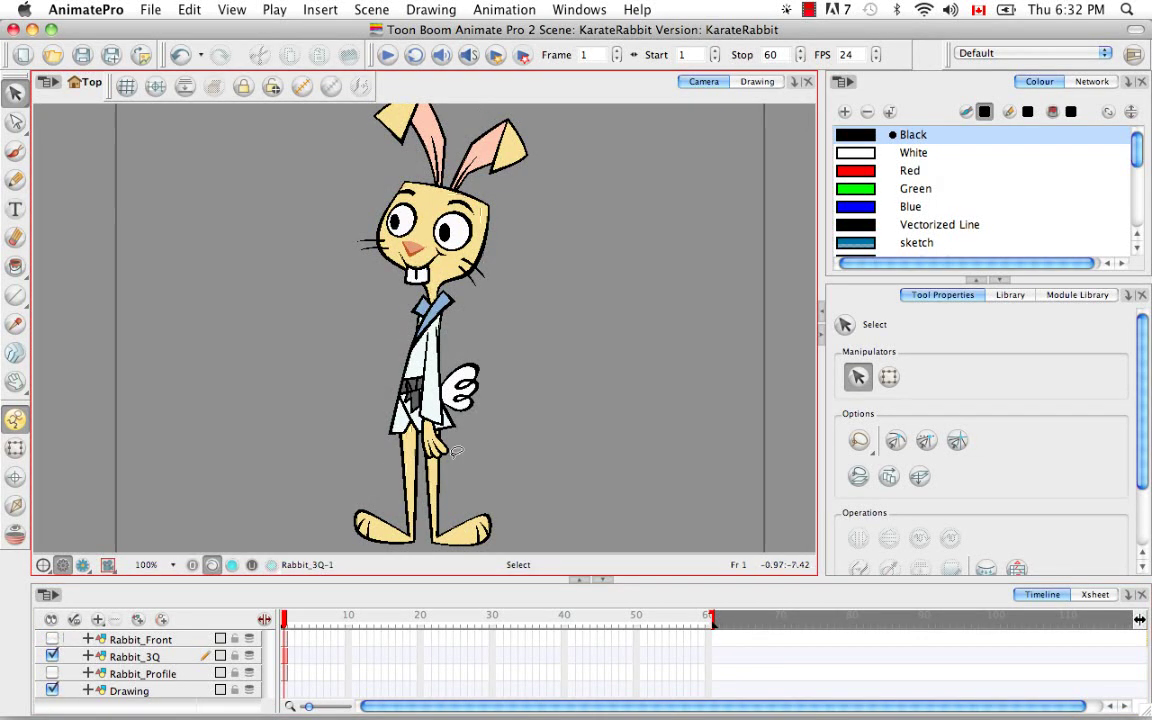